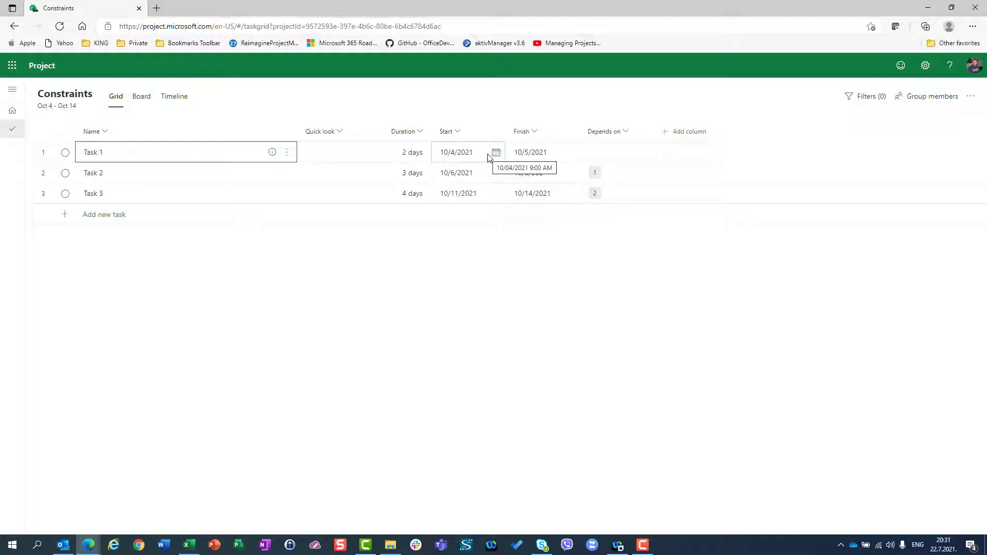
Step: Set Task 2's start to October 7, 2021 and view its start-no-earlier constraint
left_click(496, 176)
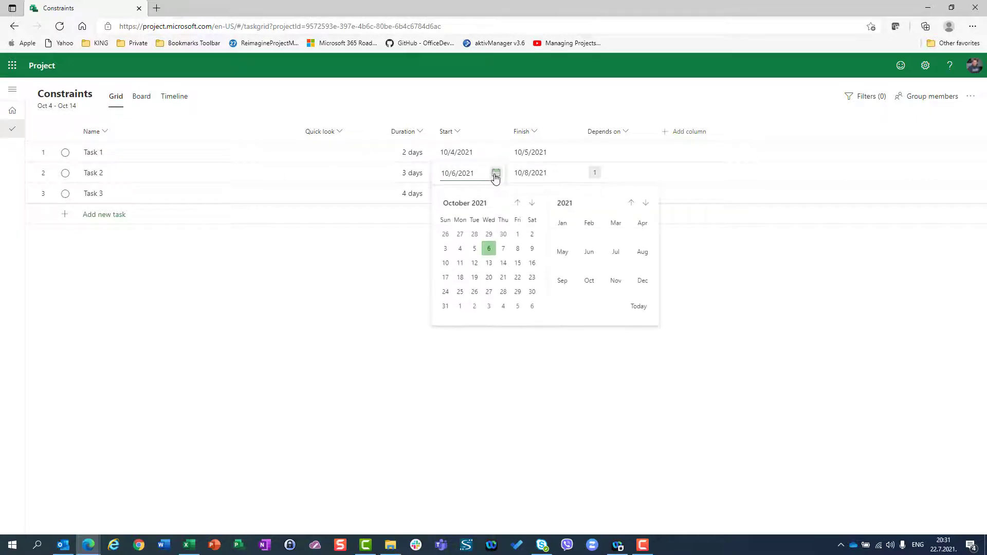
left_click(503, 250)
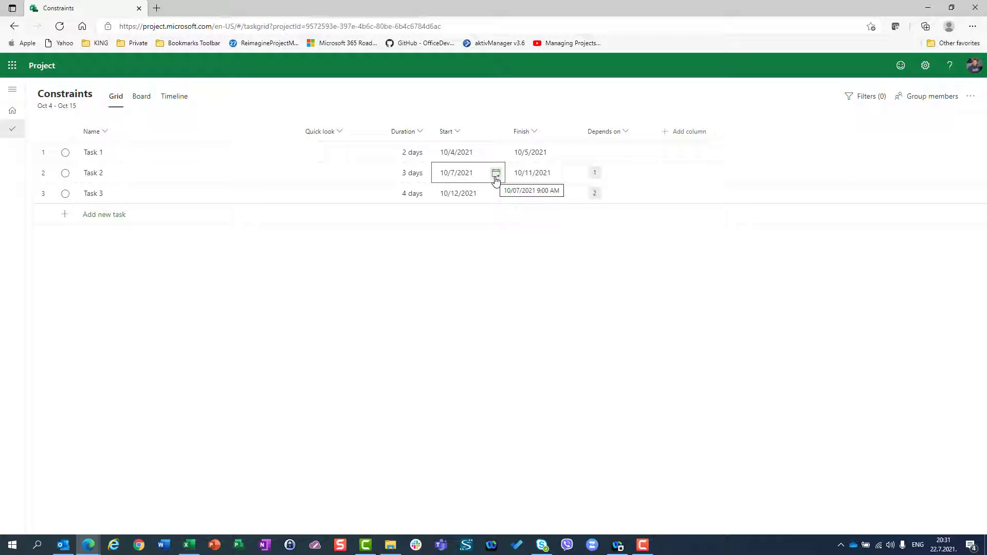
left_click(496, 175)
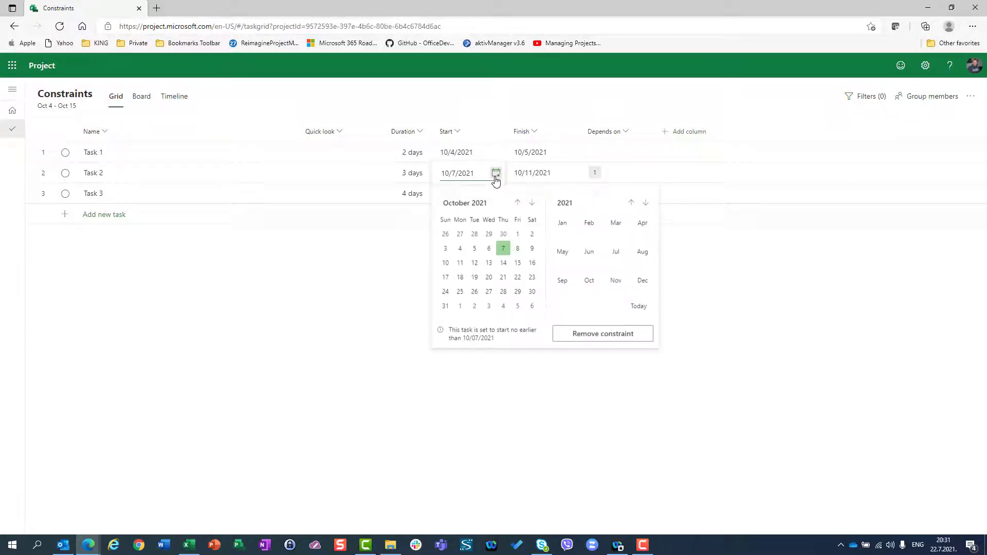
Step: Remove Task 2's start-no-earlier constraint
left_click(607, 335)
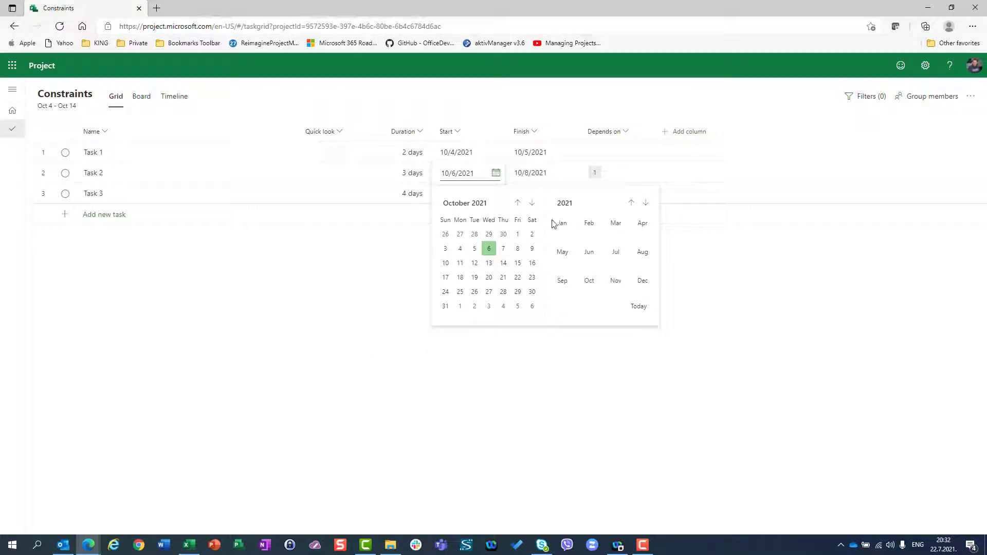
left_click(720, 174)
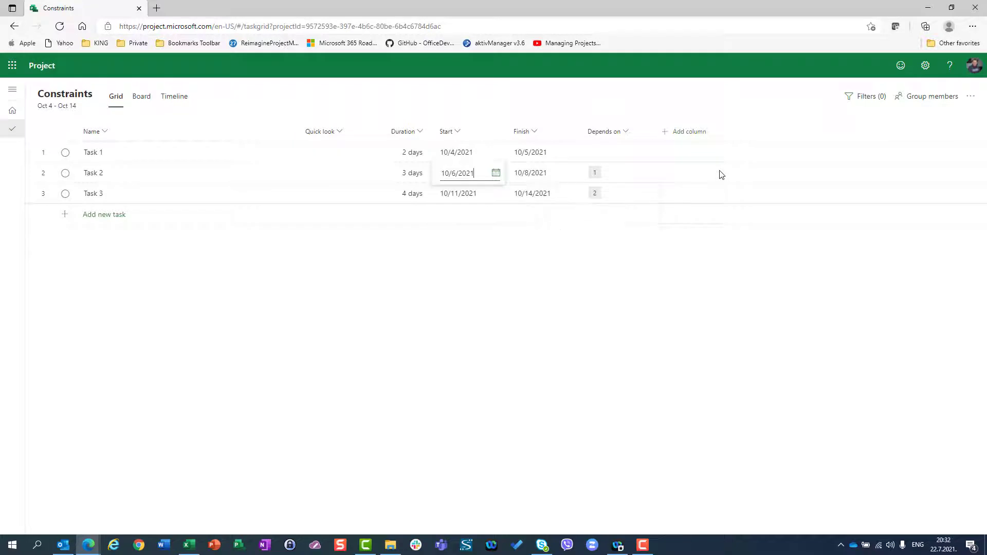
left_click(496, 173)
Step: Restore Task 2's October 7 start and set Task 1's duration to 1 day
left_click(504, 249)
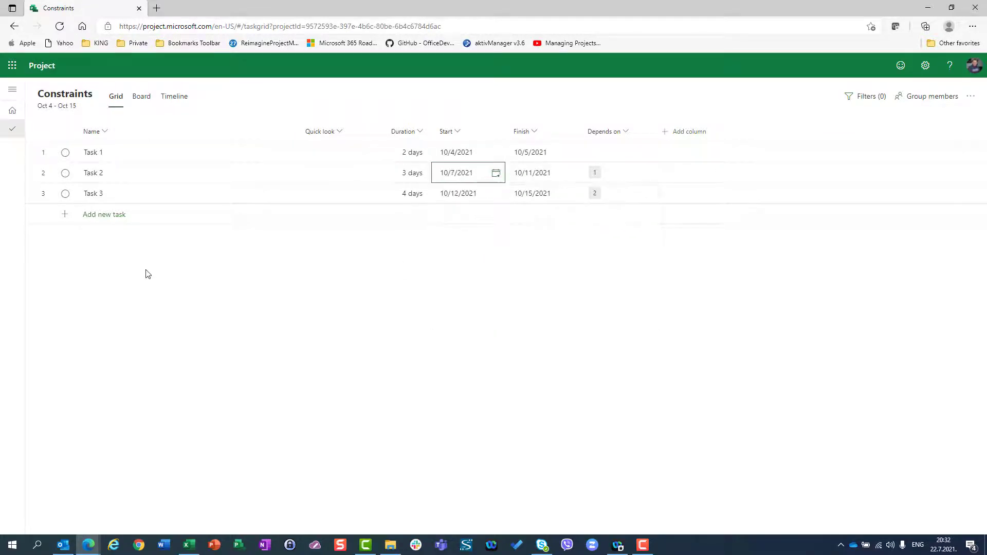
left_click(404, 159)
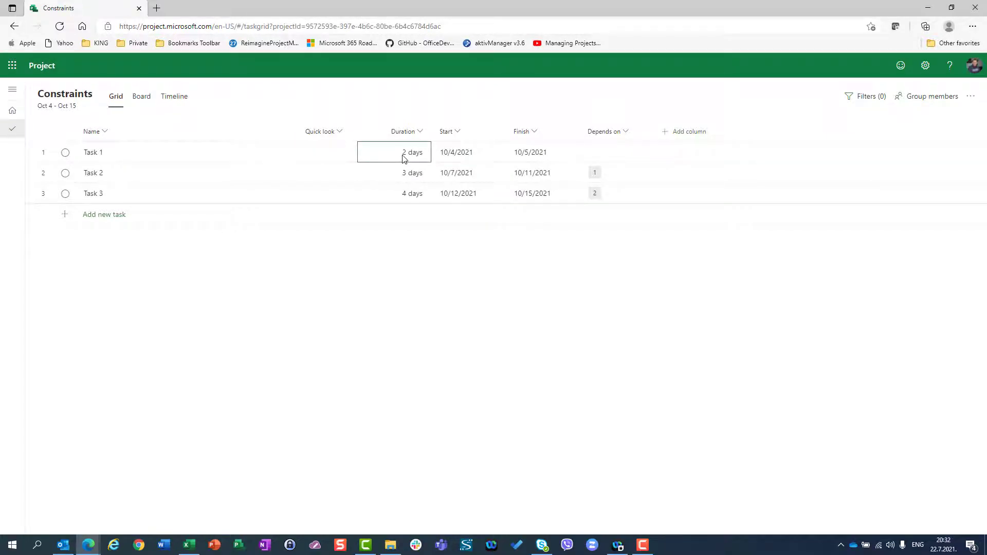
type("1")
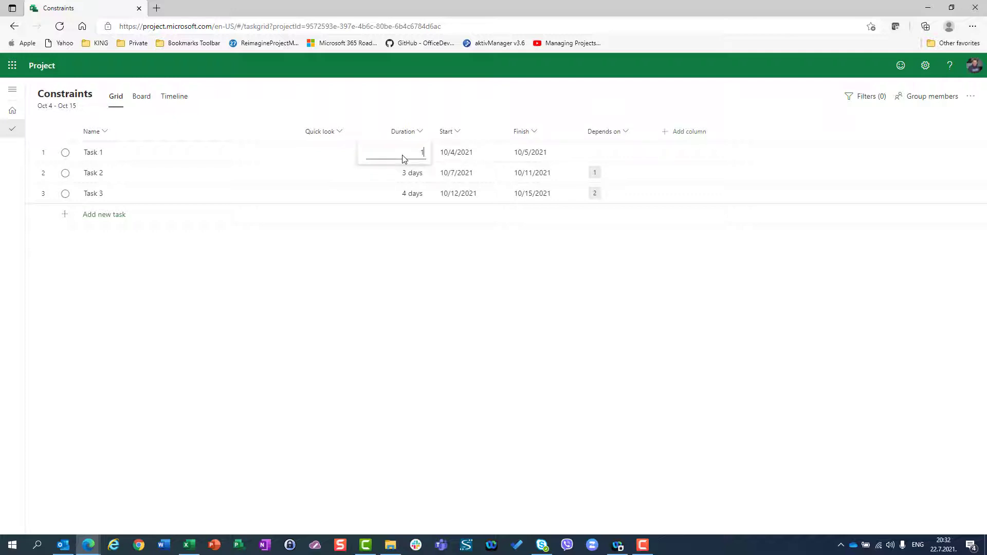
key("Return")
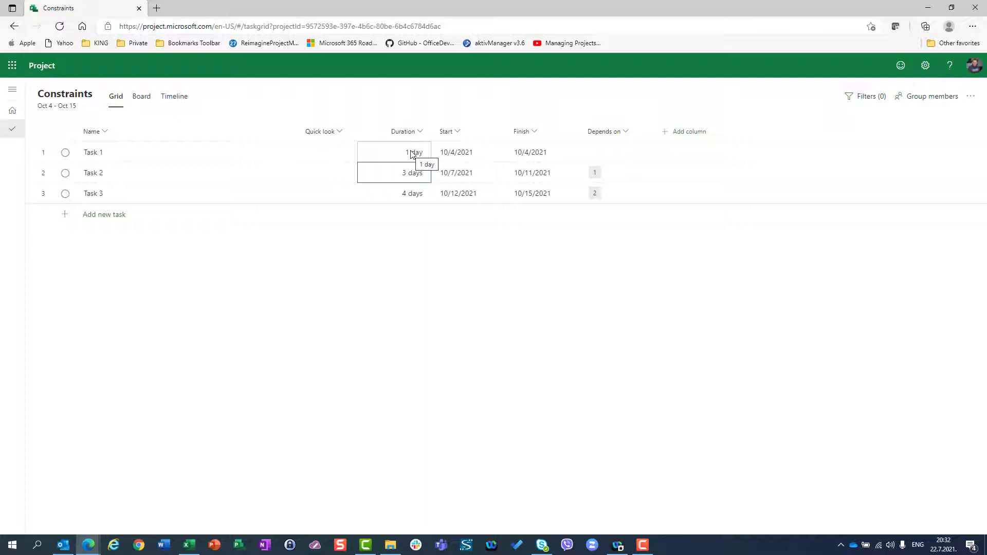
Step: Change Task 1 to 10 days, check Task 2's start date, then undo to 1 day
left_click(412, 153)
type("10")
key("Return")
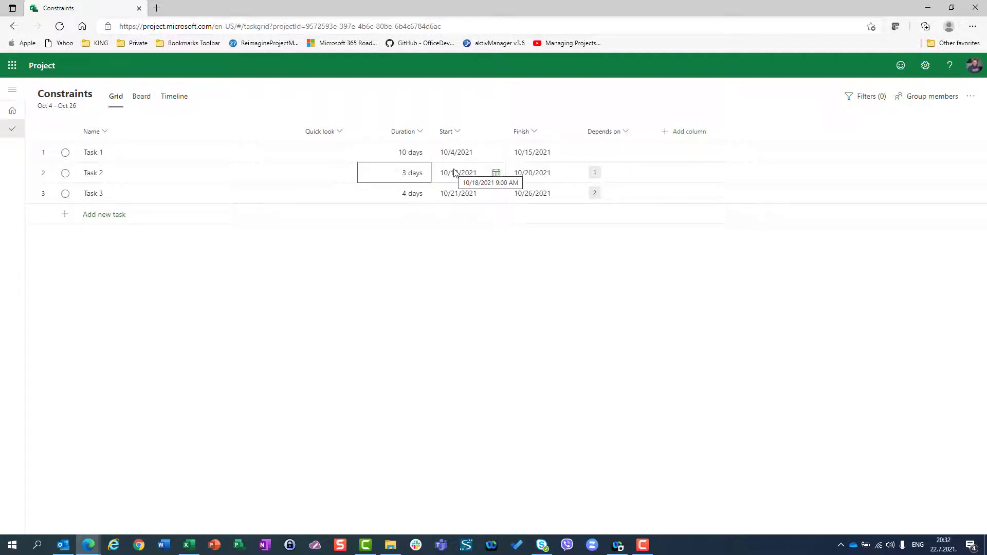
left_click(496, 174)
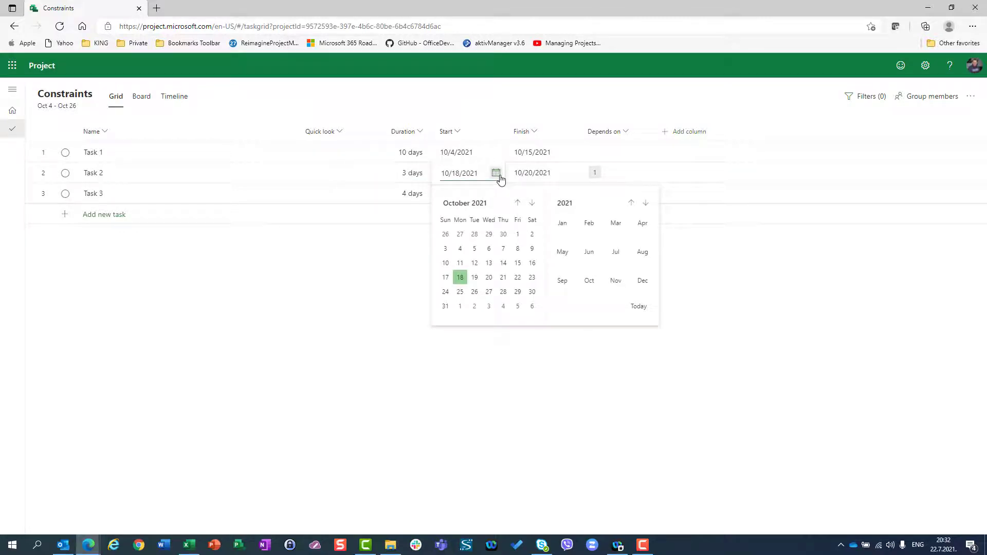
left_click(498, 178)
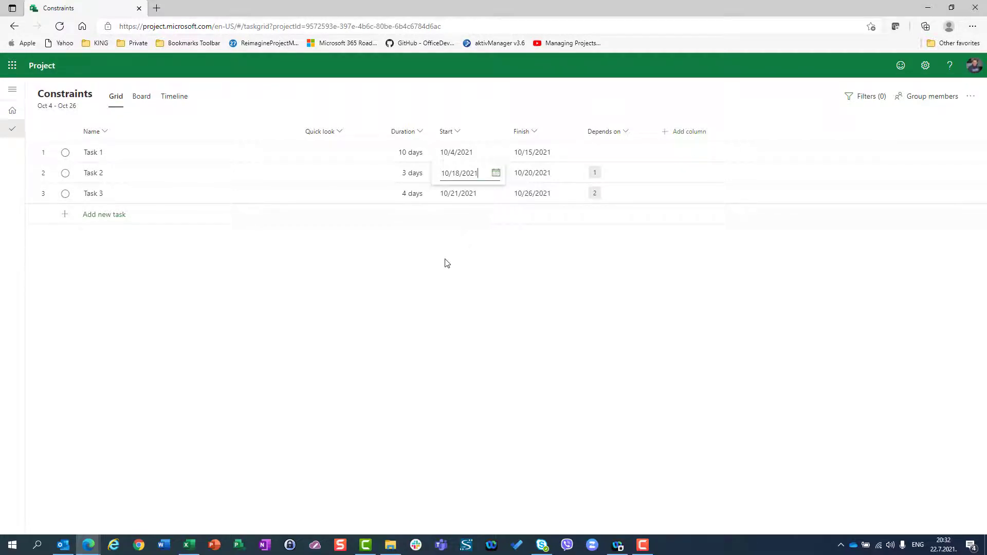
key("ctrl+z")
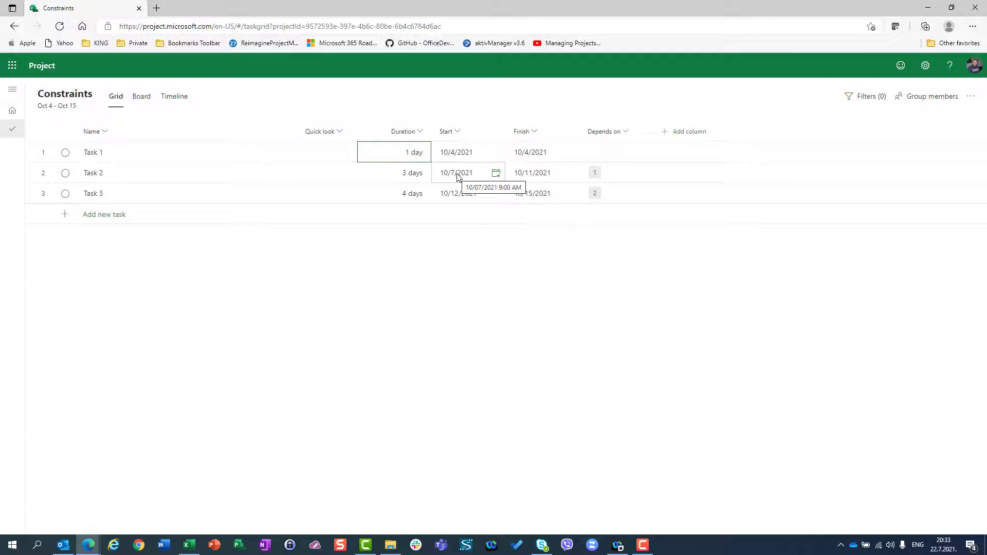
Step: Enter 10 days for Task 1 again and undo back to 1 day
type("1")
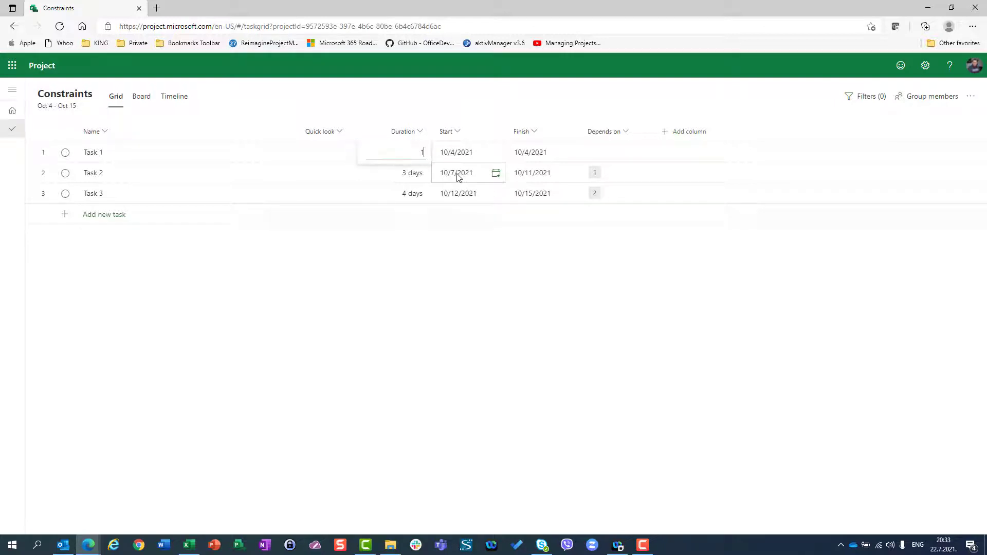
type("0")
key("Return")
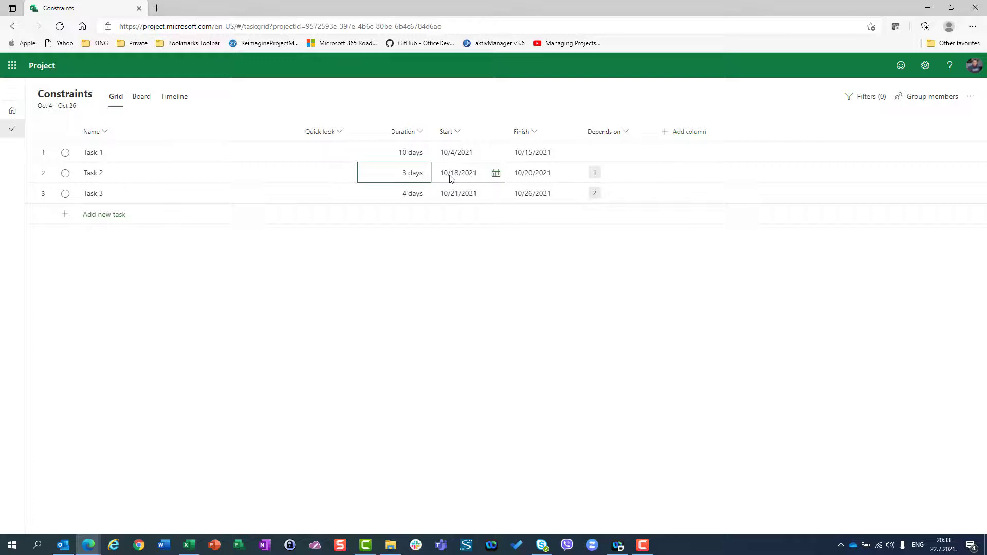
key("ctrl+z")
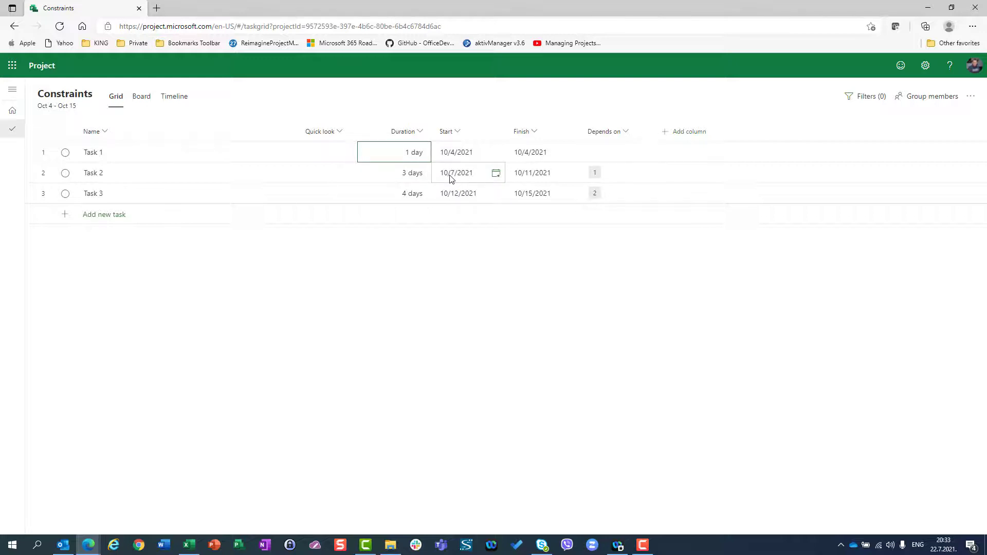
Step: Clear Task 2's start-no-earlier constraint and set its finish date to 10/11/2021
left_click(495, 172)
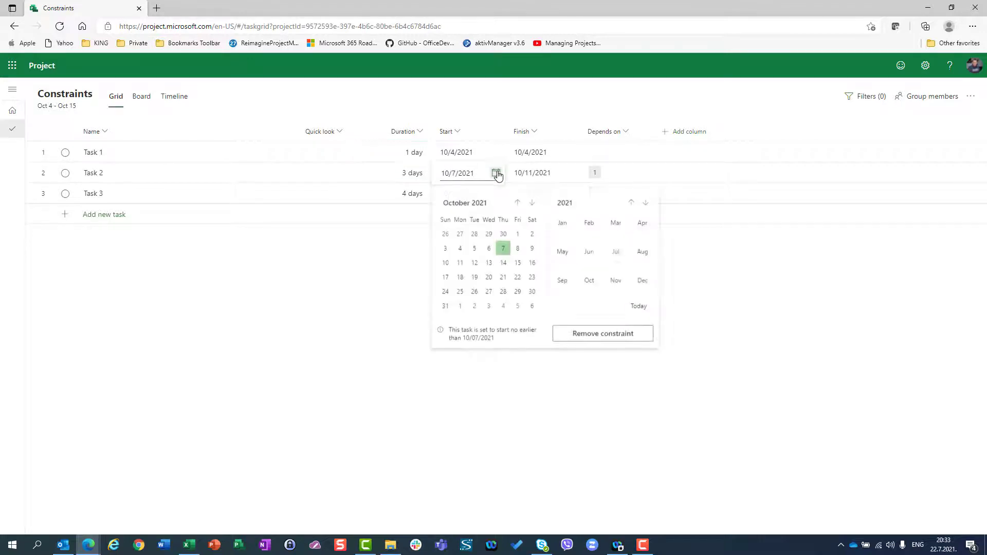
left_click(594, 335)
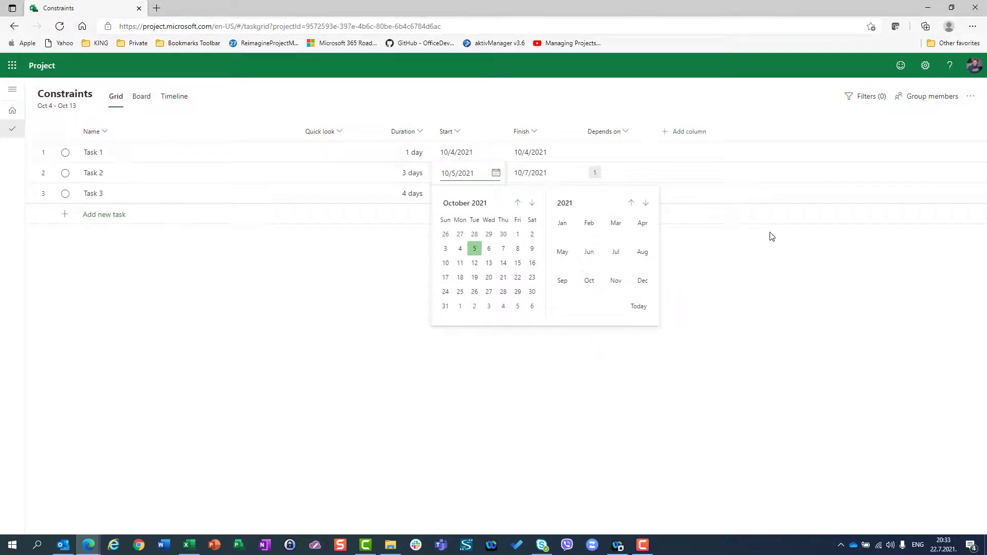
left_click(569, 174)
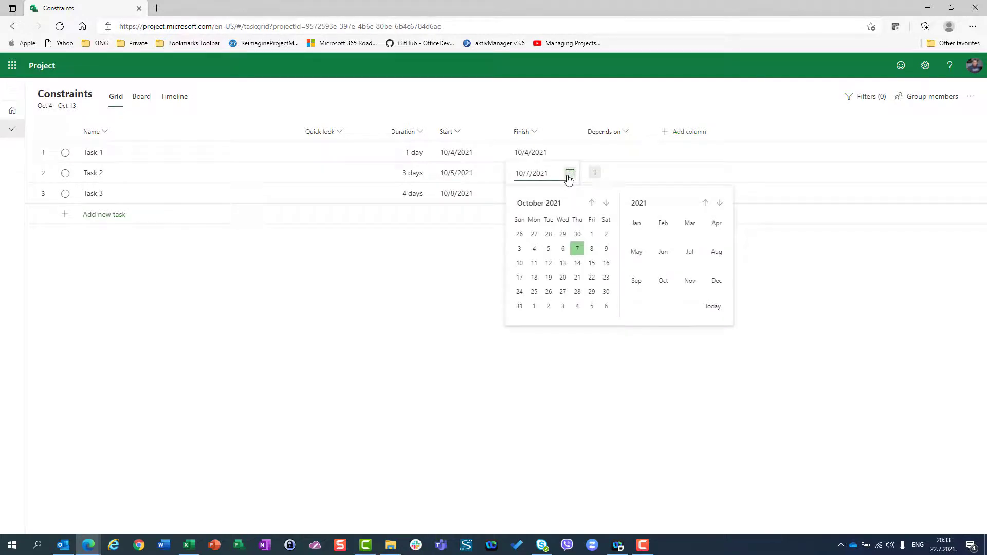
left_click(534, 264)
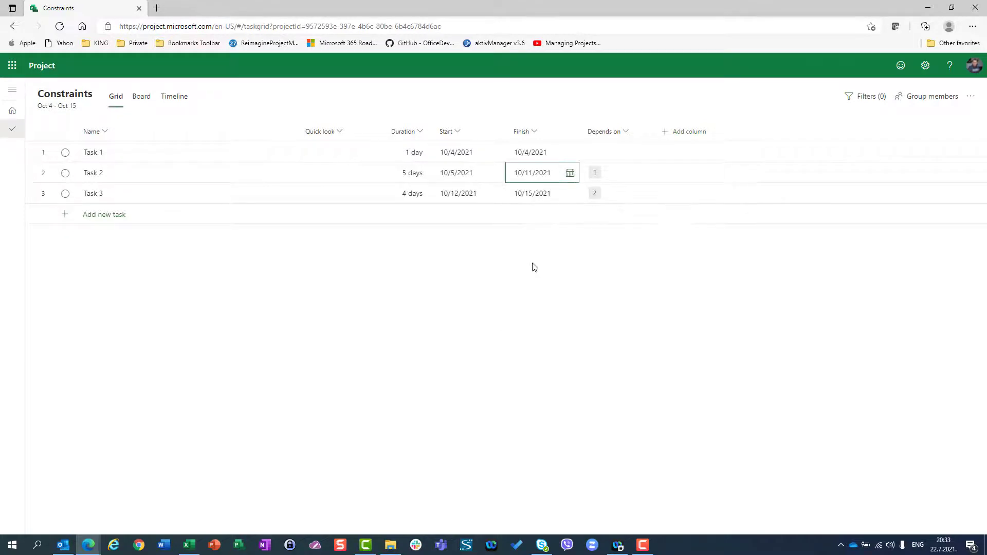
left_click(570, 176)
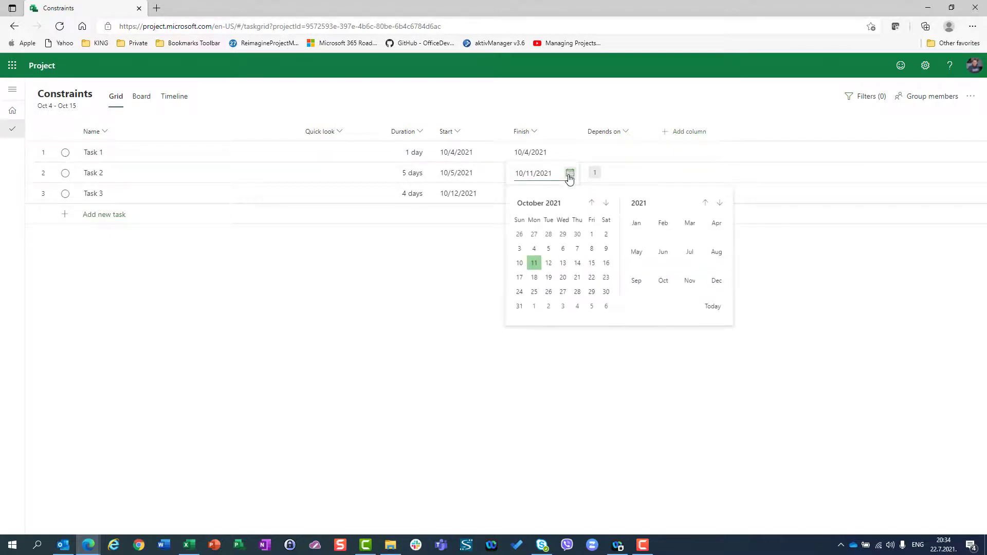
left_click(569, 176)
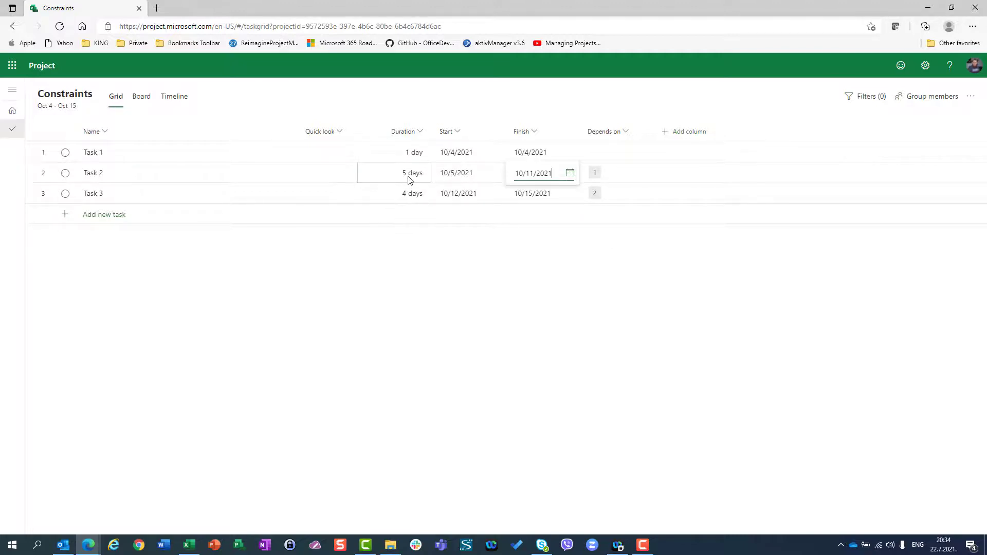
left_click(411, 176)
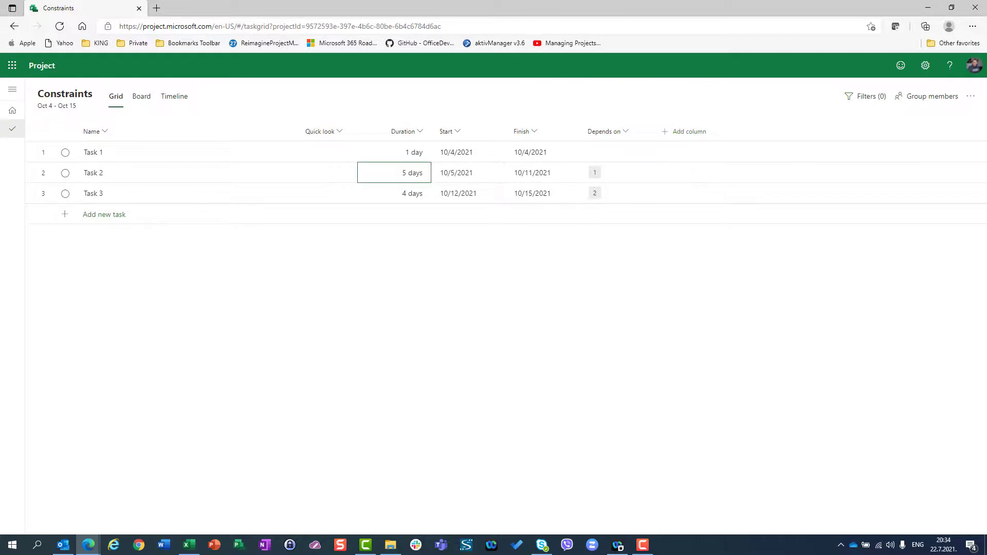
type("4")
key("Return")
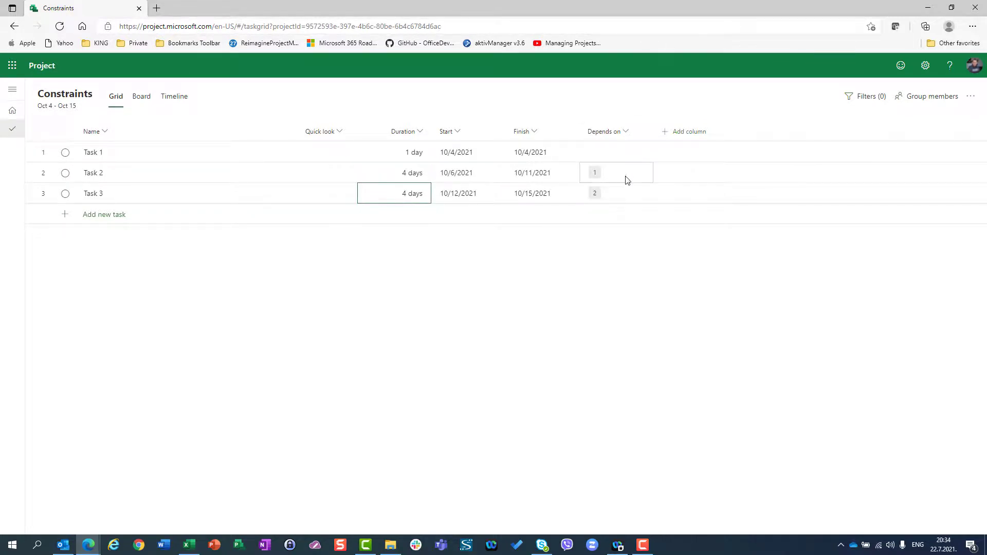
left_click(570, 174)
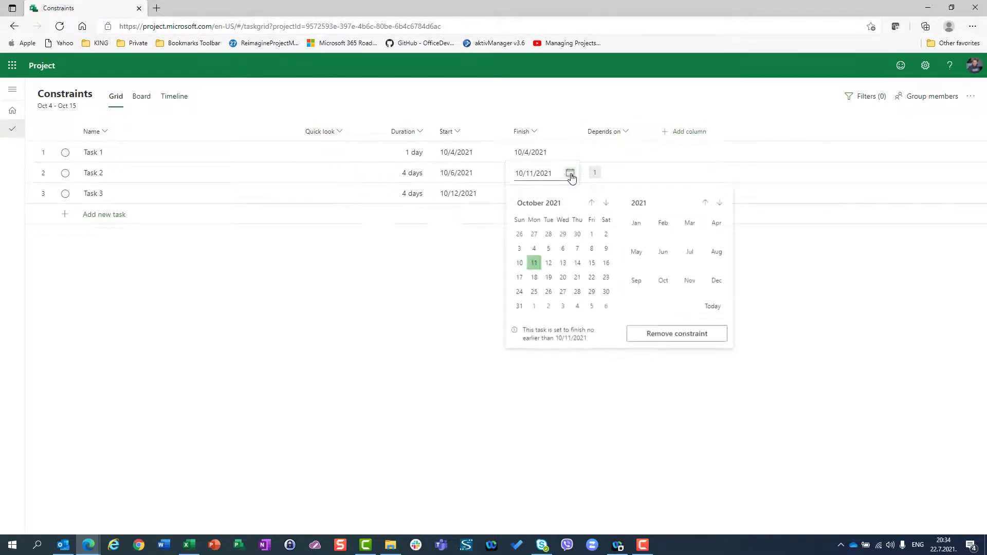
left_click(475, 205)
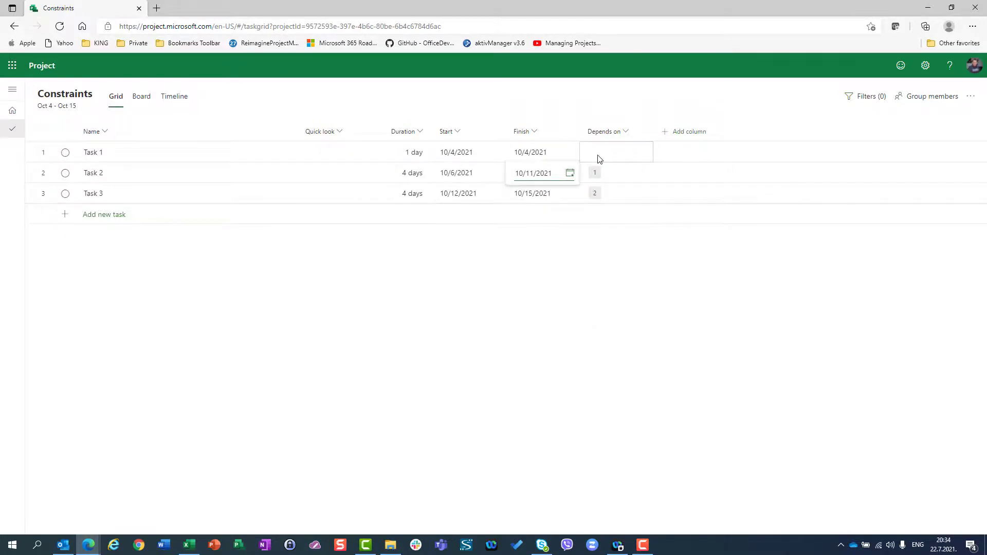
key("Escape")
key("Left")
key("Left")
key("ctrl+z")
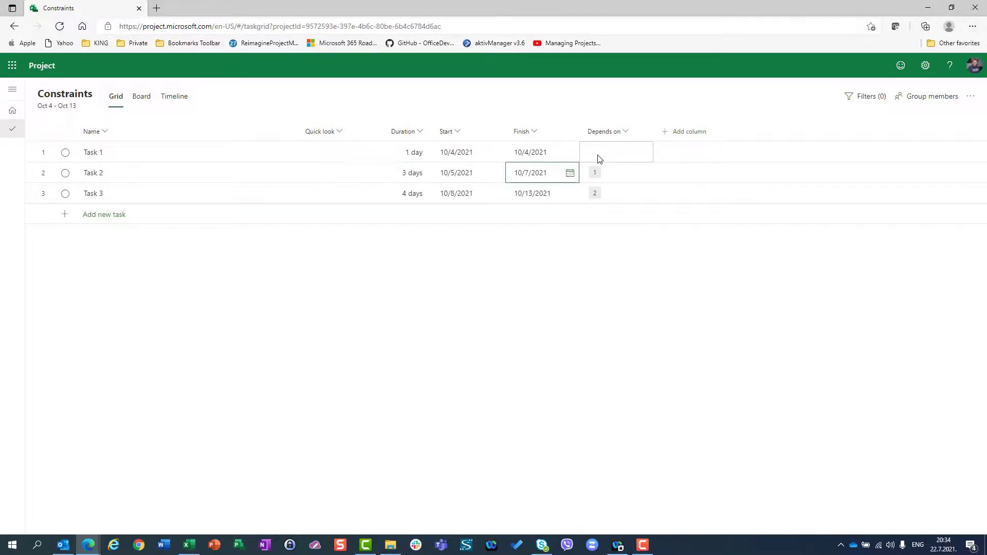
mouse_move(573, 178)
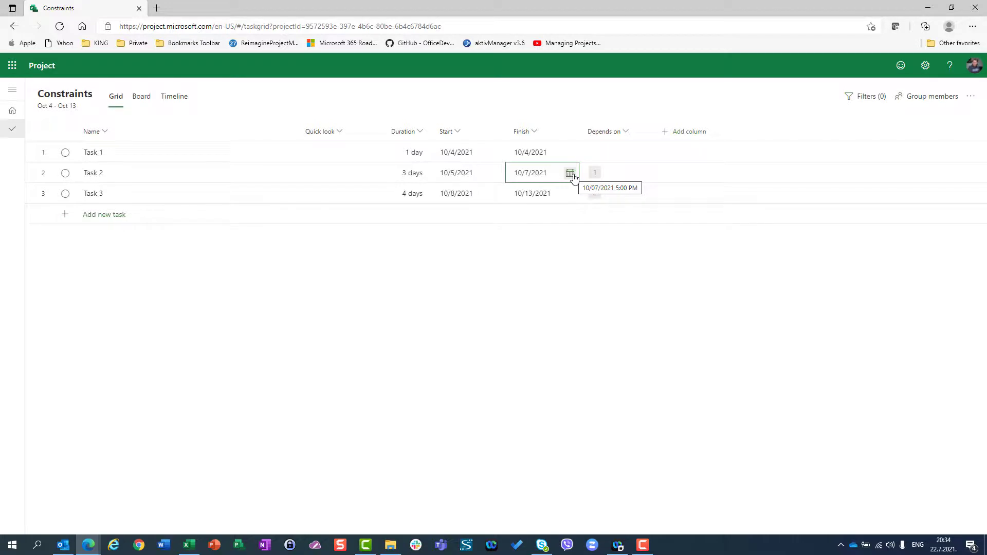
left_click(569, 173)
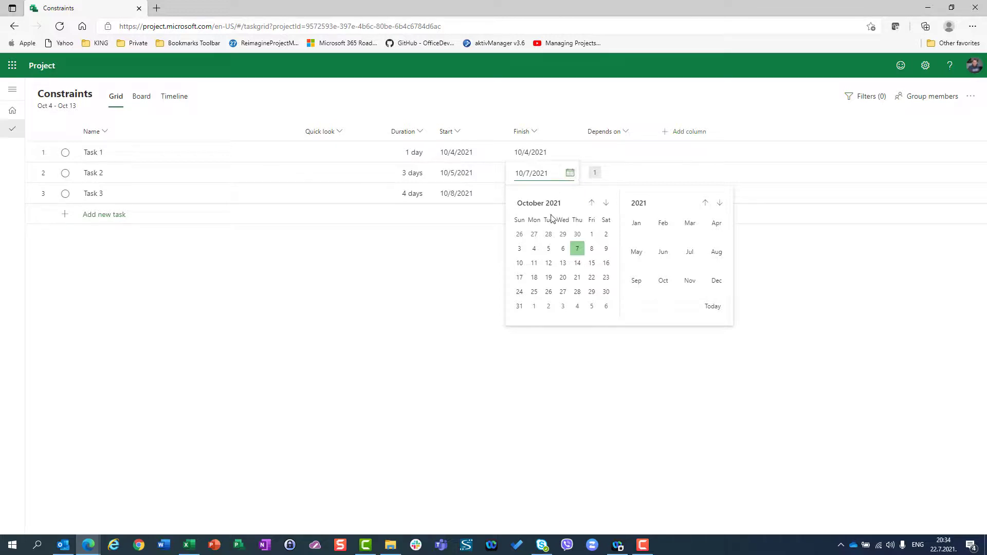
left_click(534, 267)
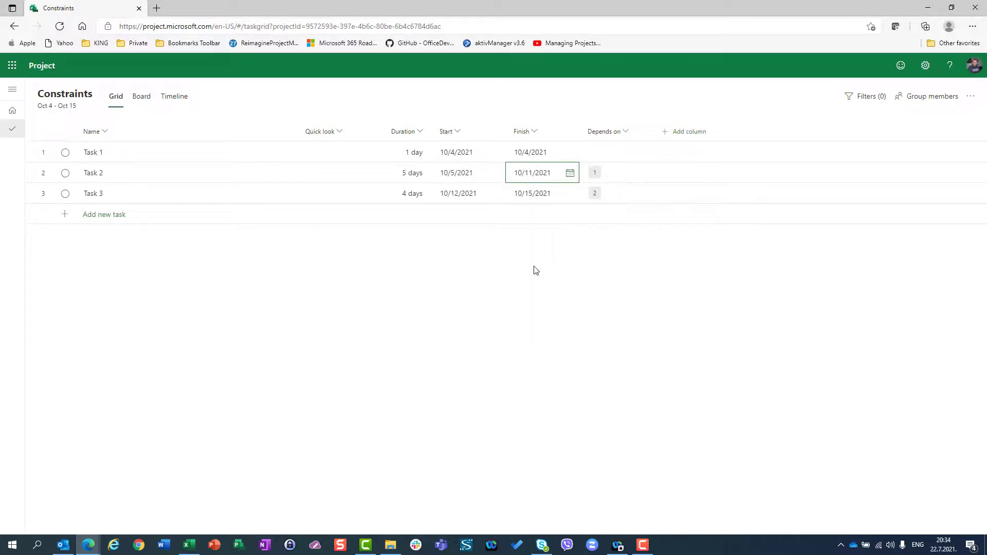
left_click(571, 174)
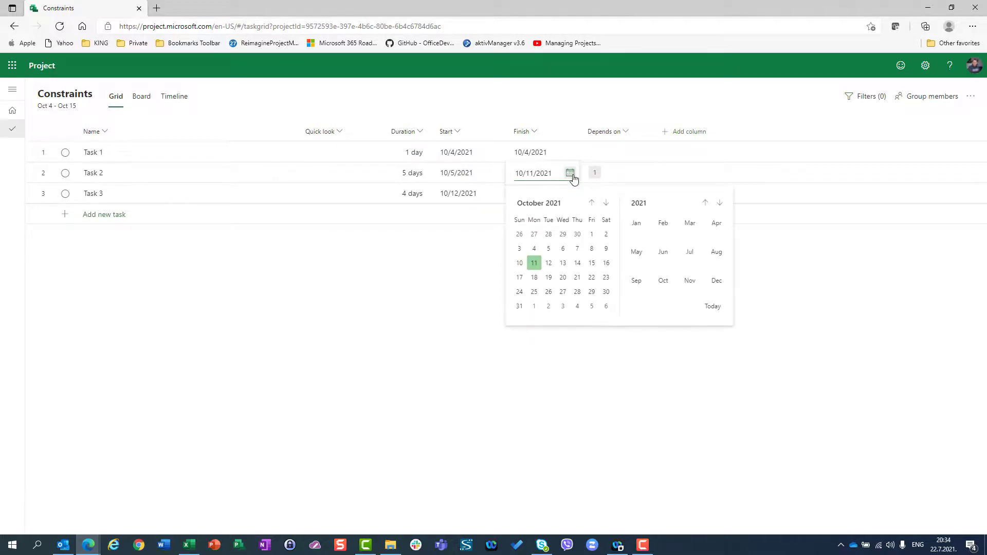
left_click(570, 174)
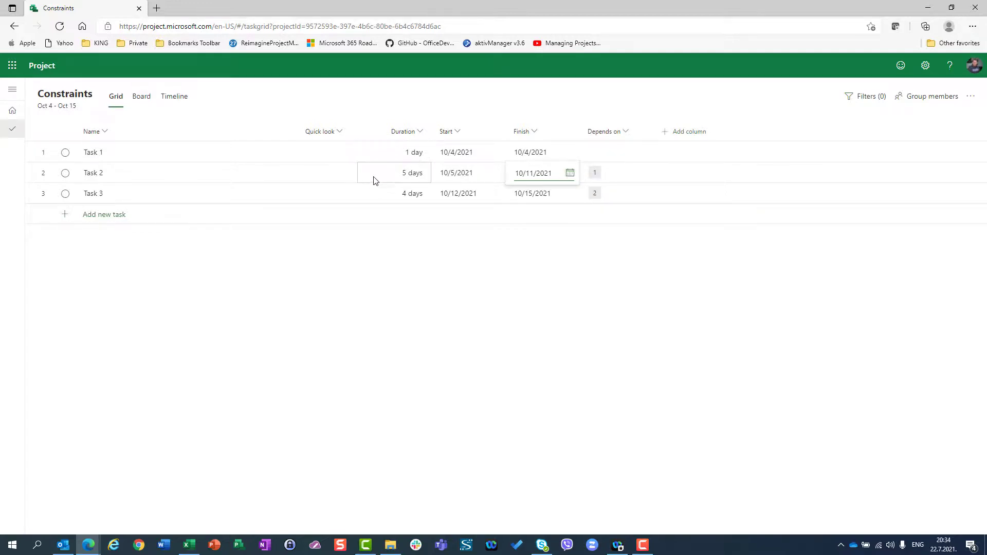
Step: Change Task 2's duration to 2 days and view its finish-no-earlier-than 10/11/2021 constraint
left_click(407, 177)
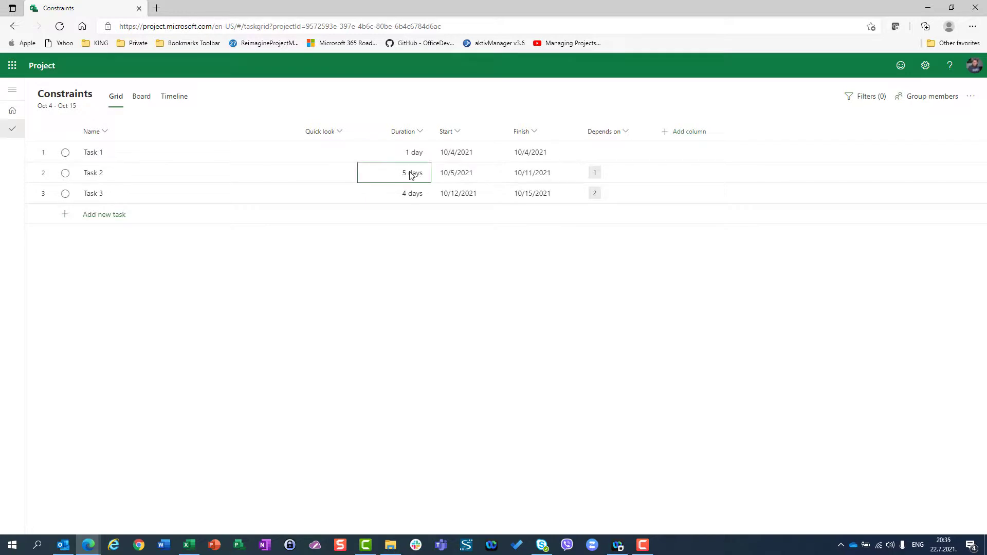
type("2")
key("Return")
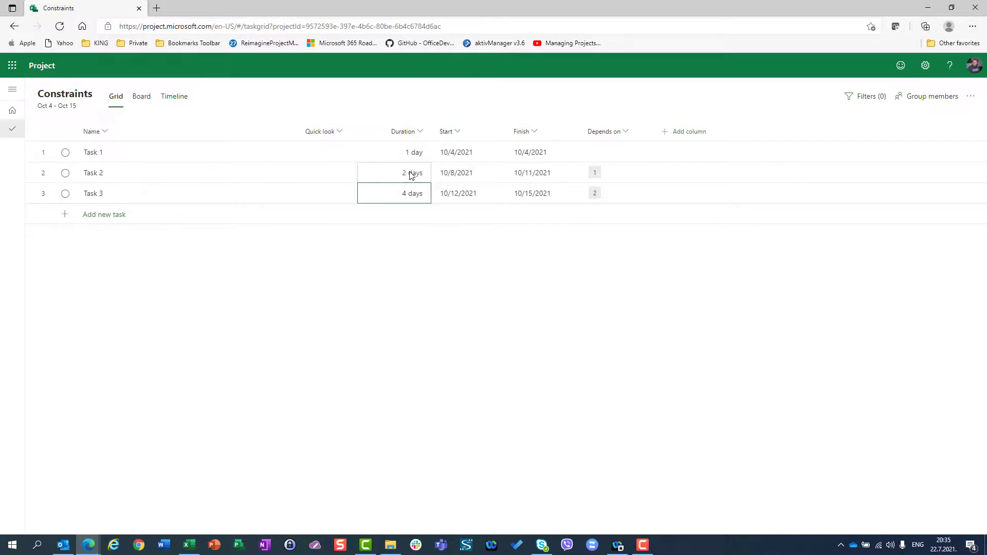
left_click(570, 173)
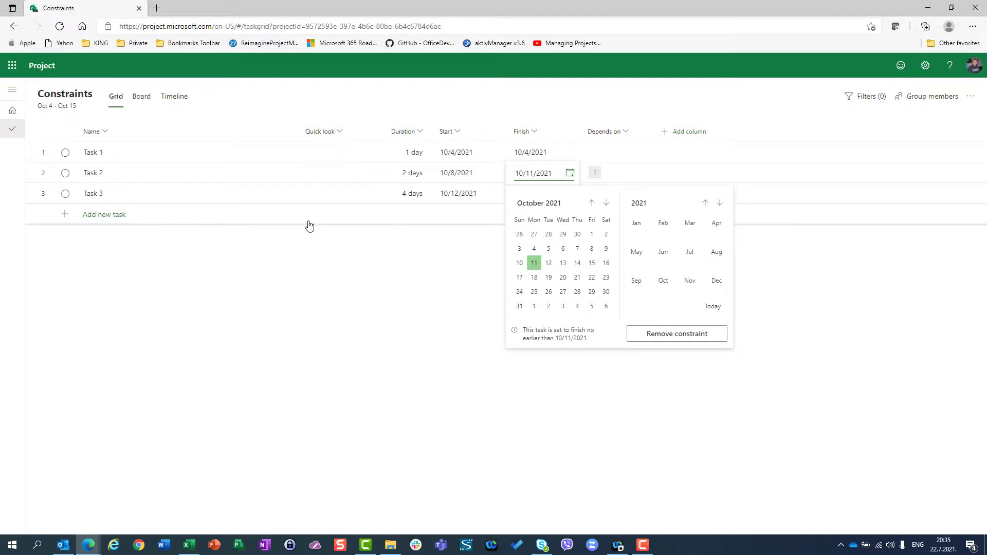
Step: Remove Task 2's finish-no-earlier constraint so it runs 10/5–10/6/2021
left_click(674, 341)
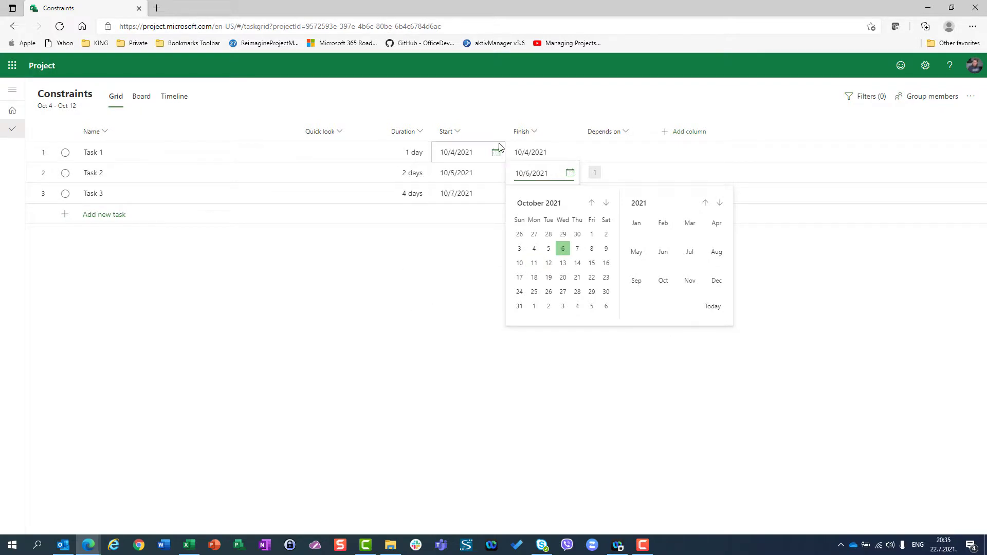
left_click(494, 153)
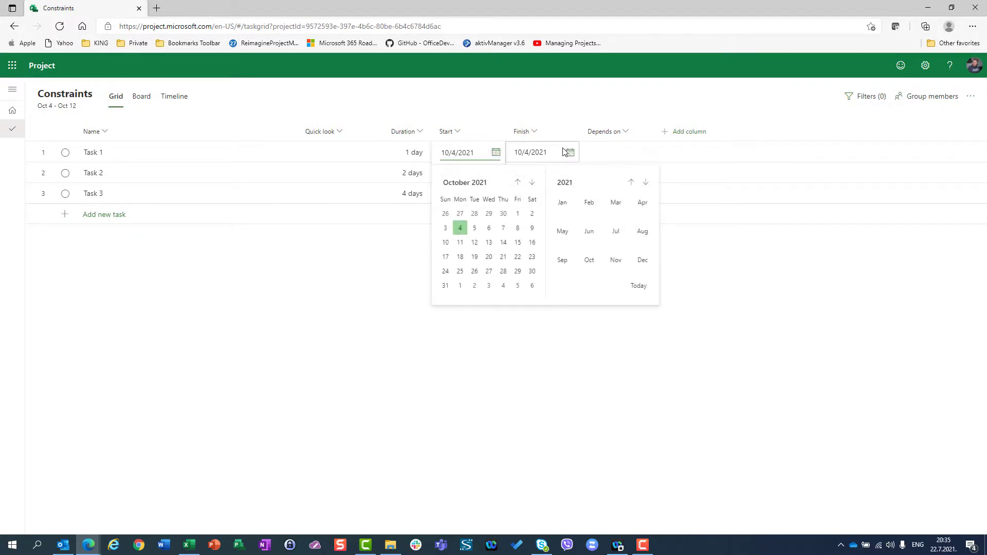